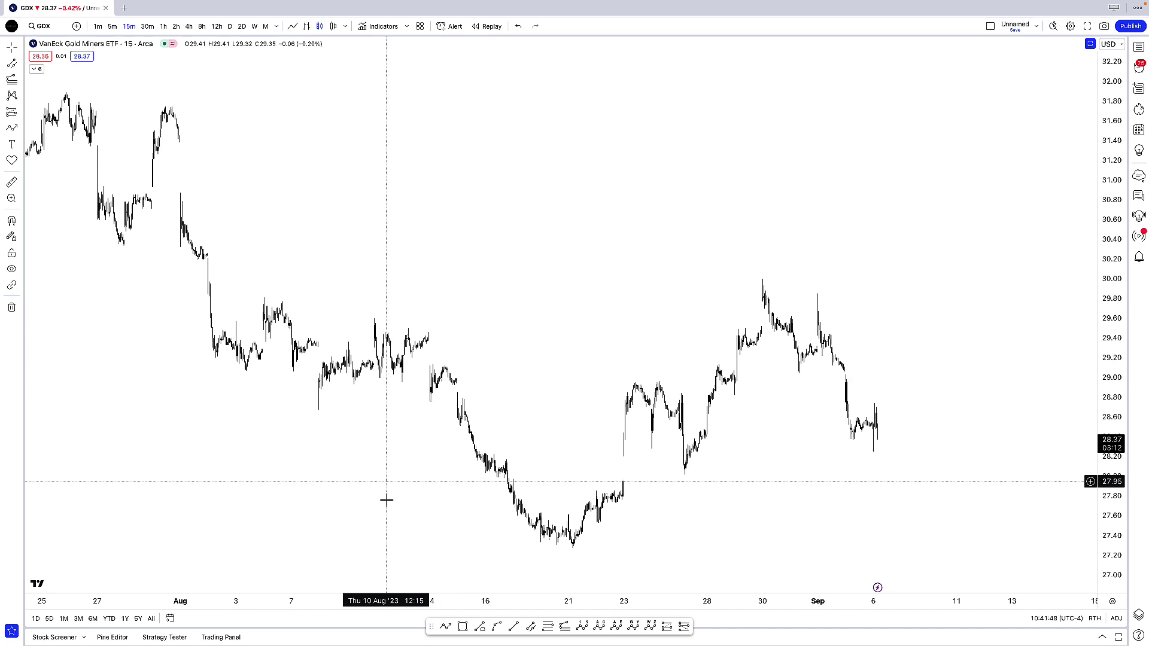
Step: Move the floating favourite drawing tools from the chart bottom up to the upper-left price area
{"action": "mouse_move", "coordinate": [438, 633]}
{"action": "left_mouse_down"}
{"action": "mouse_move", "coordinate": [450, 153]}
{"action": "mouse_move", "coordinate": [433, 190]}
{"action": "left_mouse_up"}
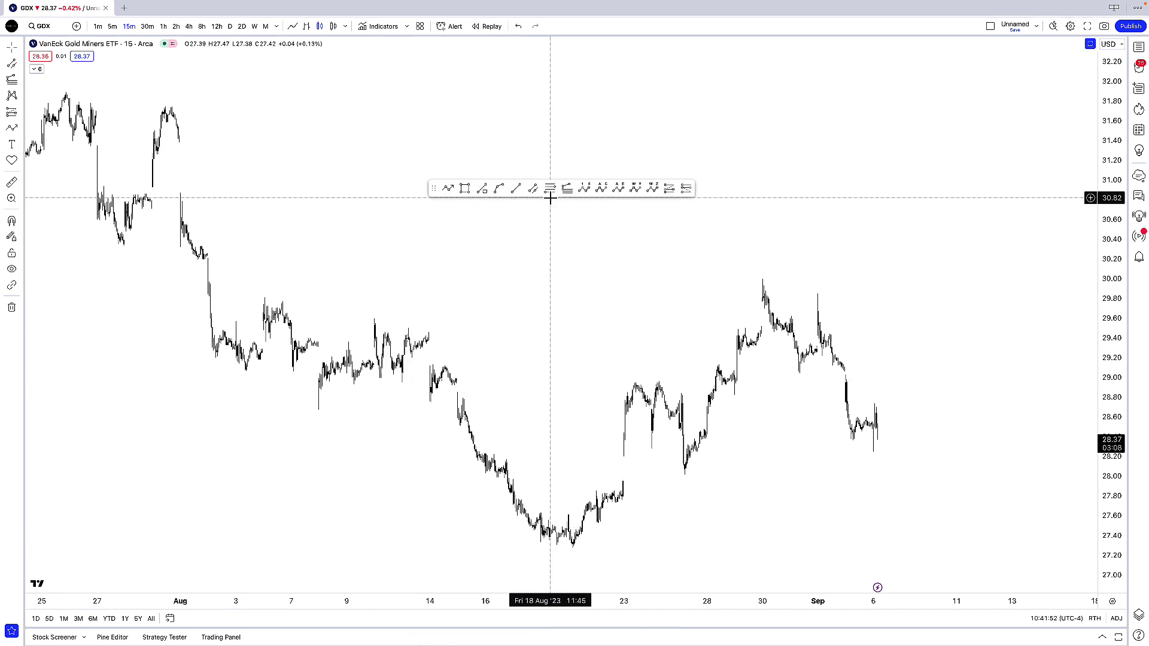
{"action": "left_click_drag", "start_coordinate": [434, 189], "coordinate": [198, 147]}
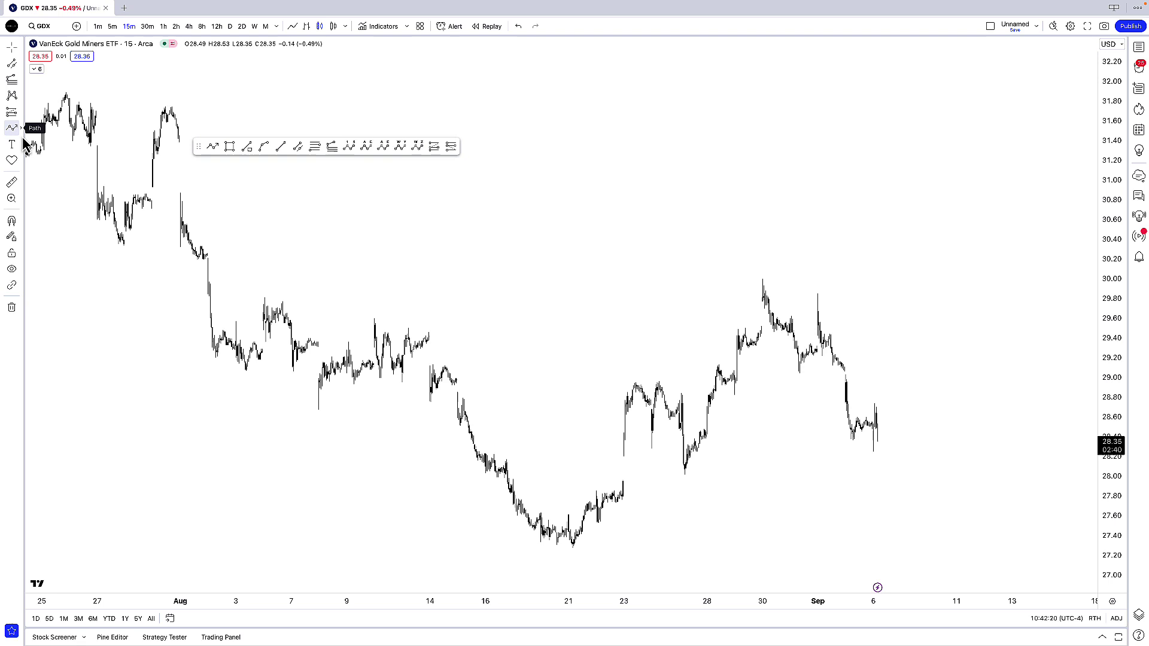
{"action": "left_click", "coordinate": [21, 98]}
{"action": "left_click", "coordinate": [20, 99]}
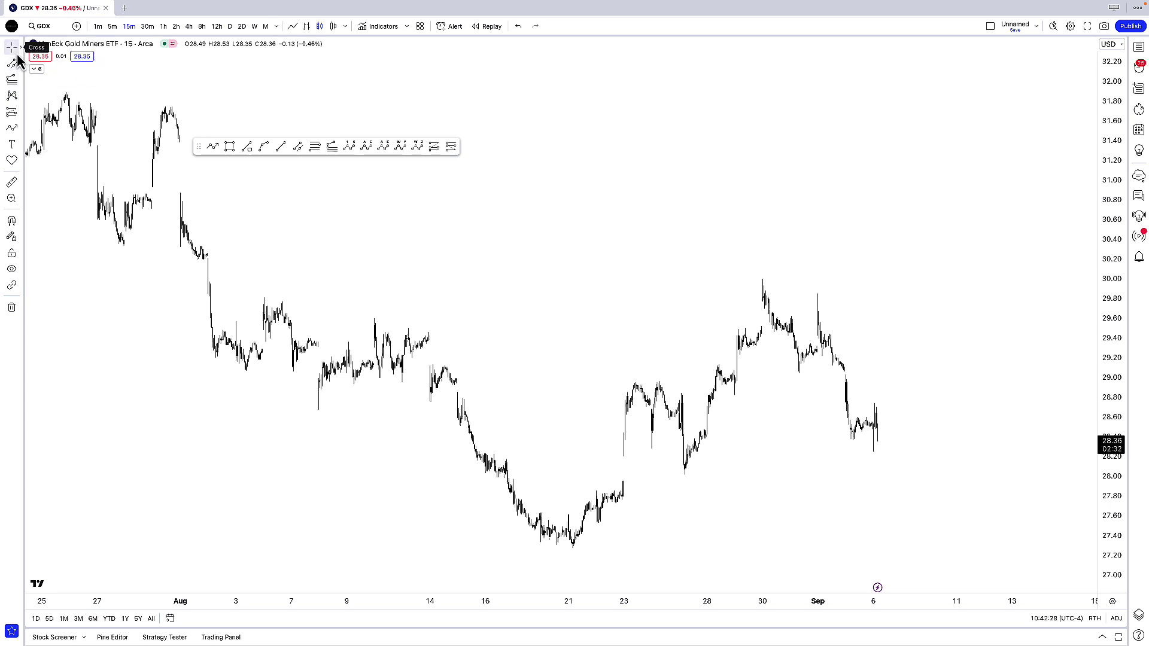
{"action": "left_click", "coordinate": [22, 98]}
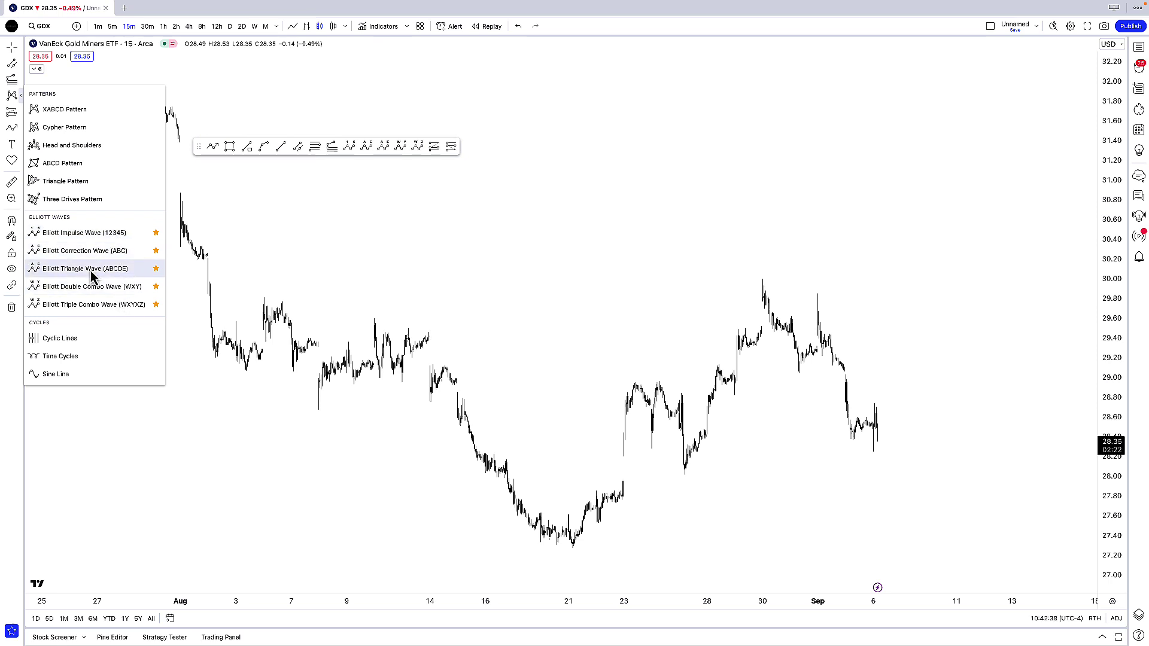
{"action": "left_click", "coordinate": [73, 133]}
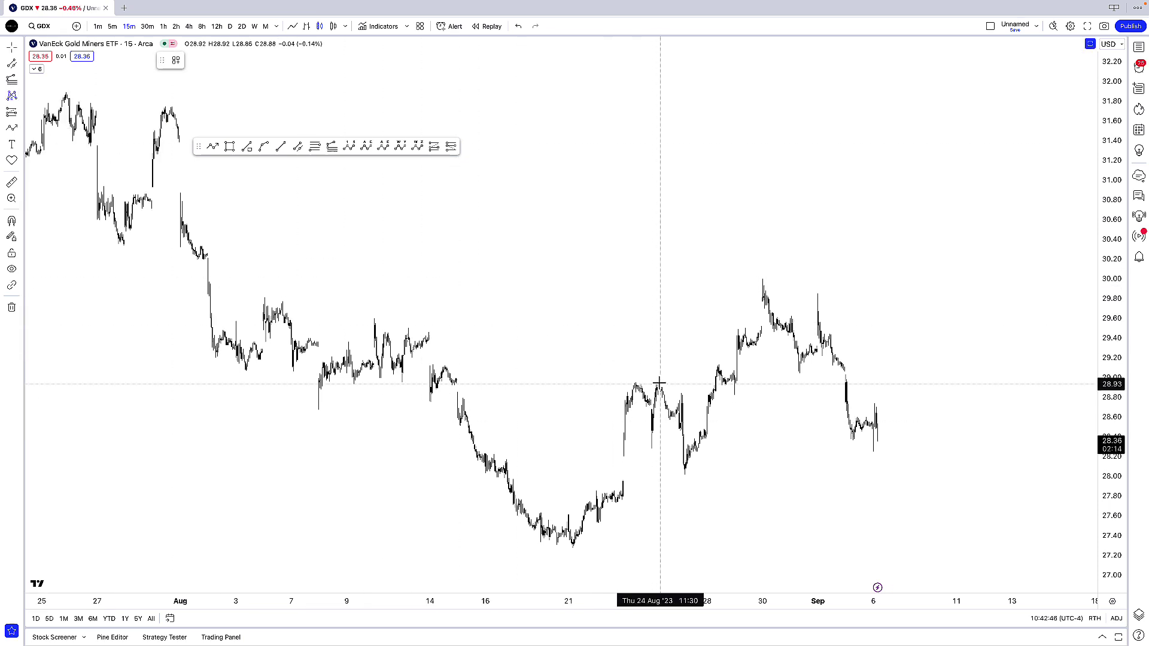
{"action": "left_click", "coordinate": [691, 472]}
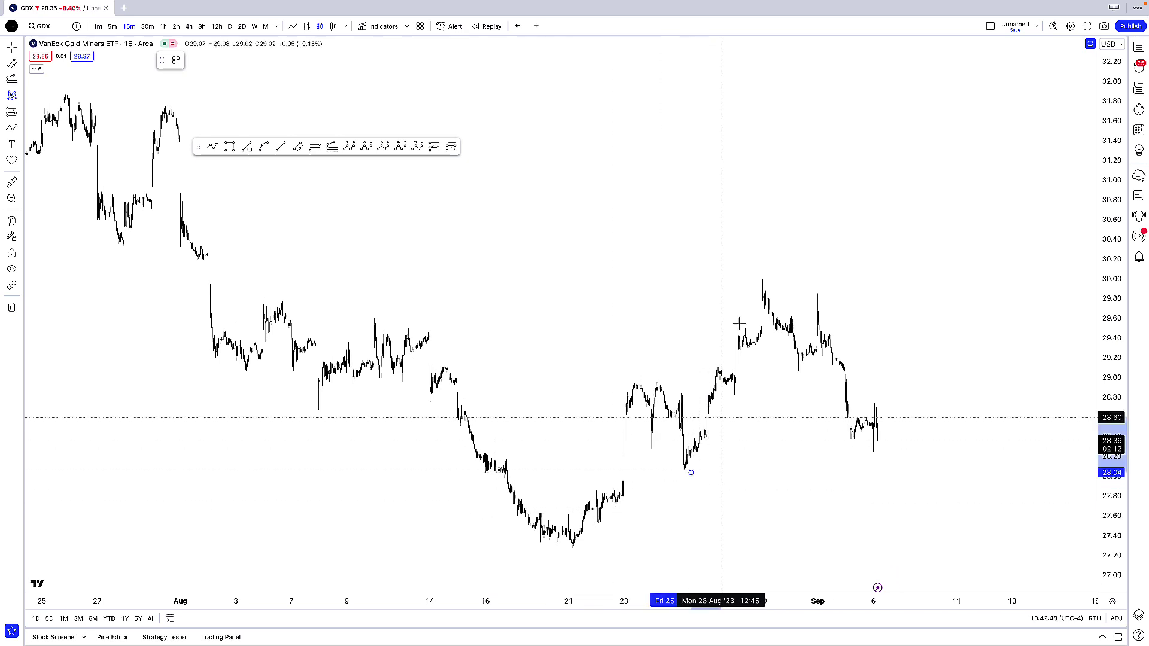
{"action": "left_click", "coordinate": [760, 280]}
{"action": "left_click", "coordinate": [875, 454]}
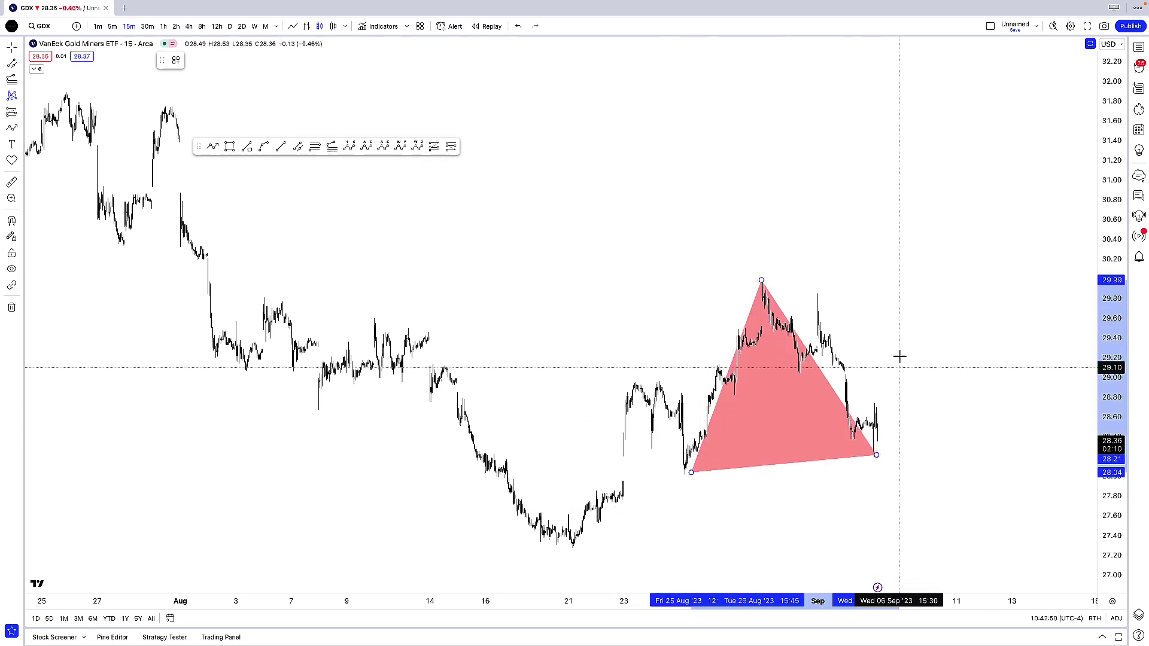
{"action": "left_click", "coordinate": [909, 328]}
{"action": "left_click", "coordinate": [986, 439]}
{"action": "left_click", "coordinate": [962, 359]}
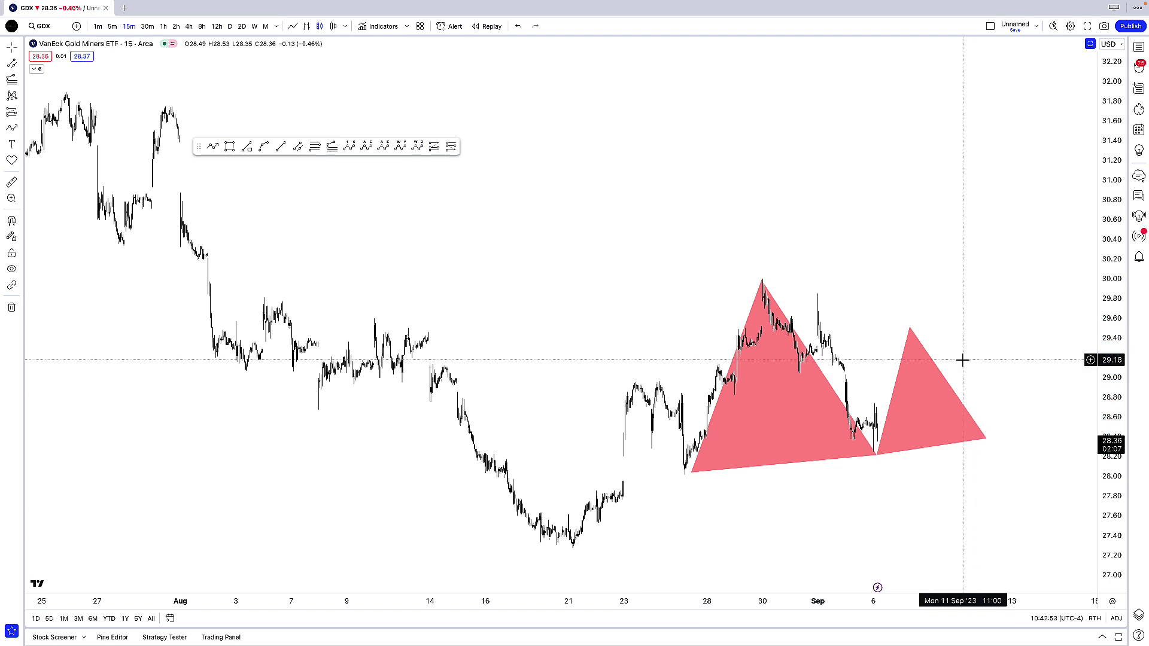
{"action": "left_click", "coordinate": [910, 329]}
{"action": "key", "text": "Delete"}
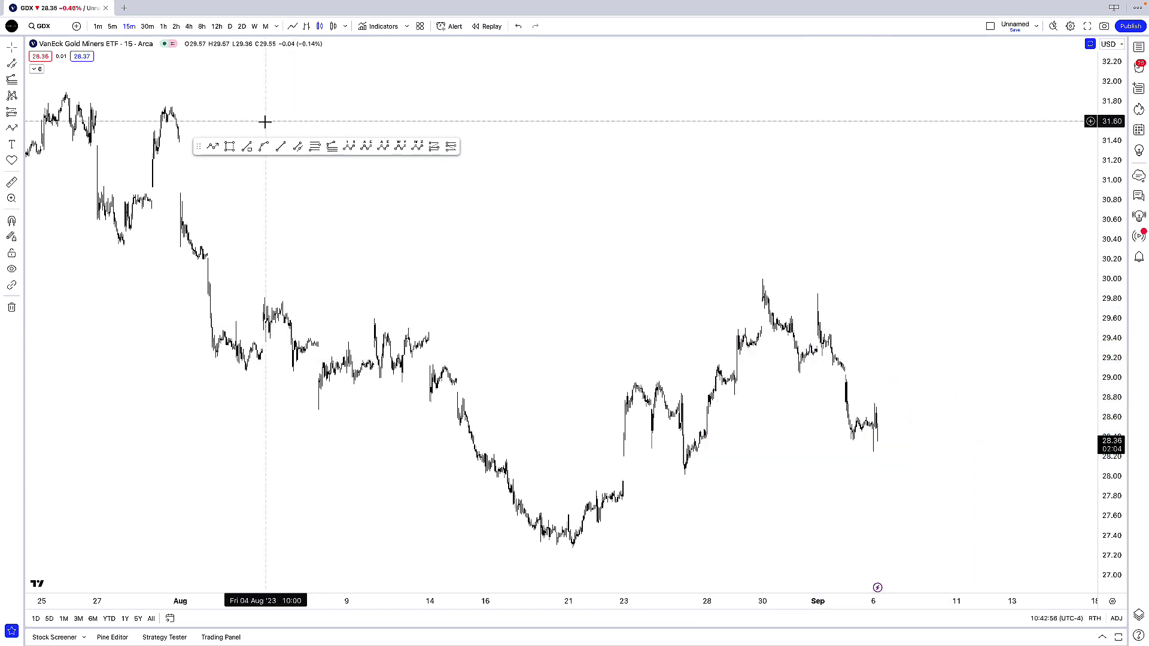
Step: Draw a trend line from the Aug 21 low past Sep 6, then remove all drawings
{"action": "left_click_drag", "start_coordinate": [204, 151], "coordinate": [307, 179]}
{"action": "left_click", "coordinate": [381, 175]}
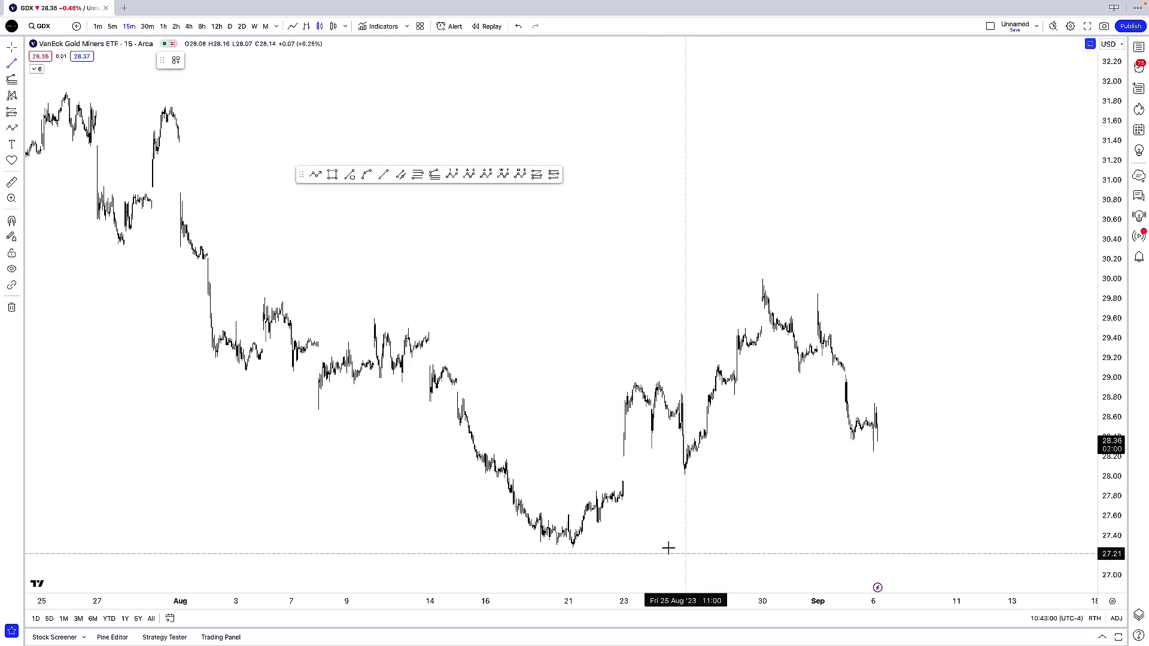
{"action": "left_click", "coordinate": [572, 548]}
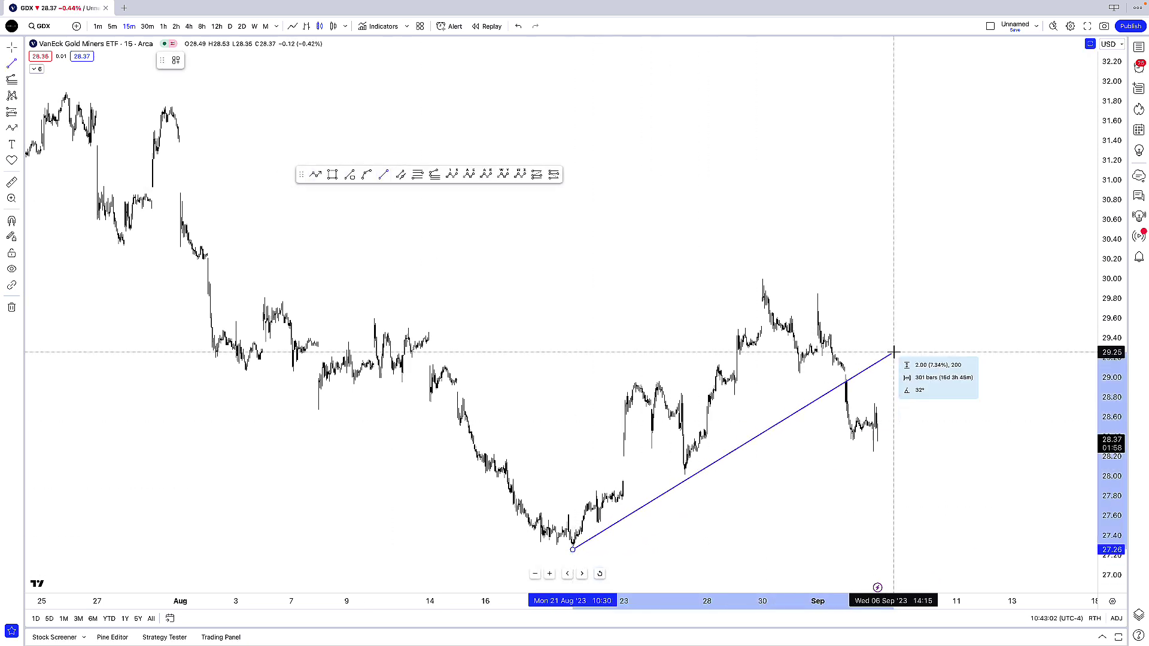
{"action": "left_click", "coordinate": [875, 347]}
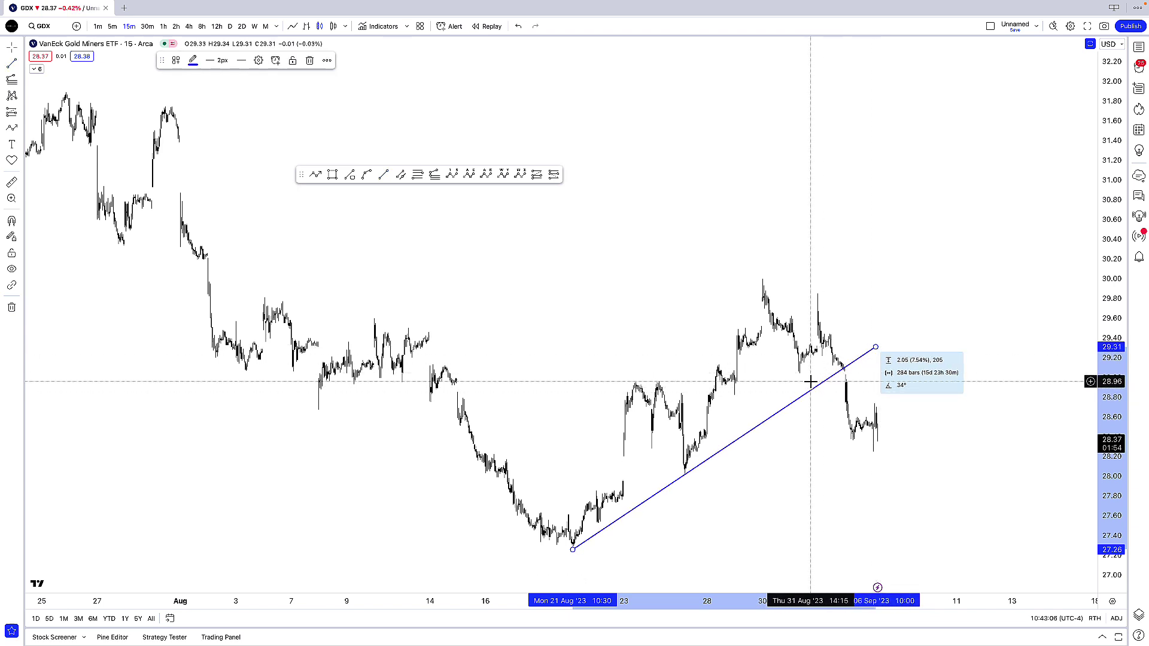
{"action": "right_click", "coordinate": [778, 387]}
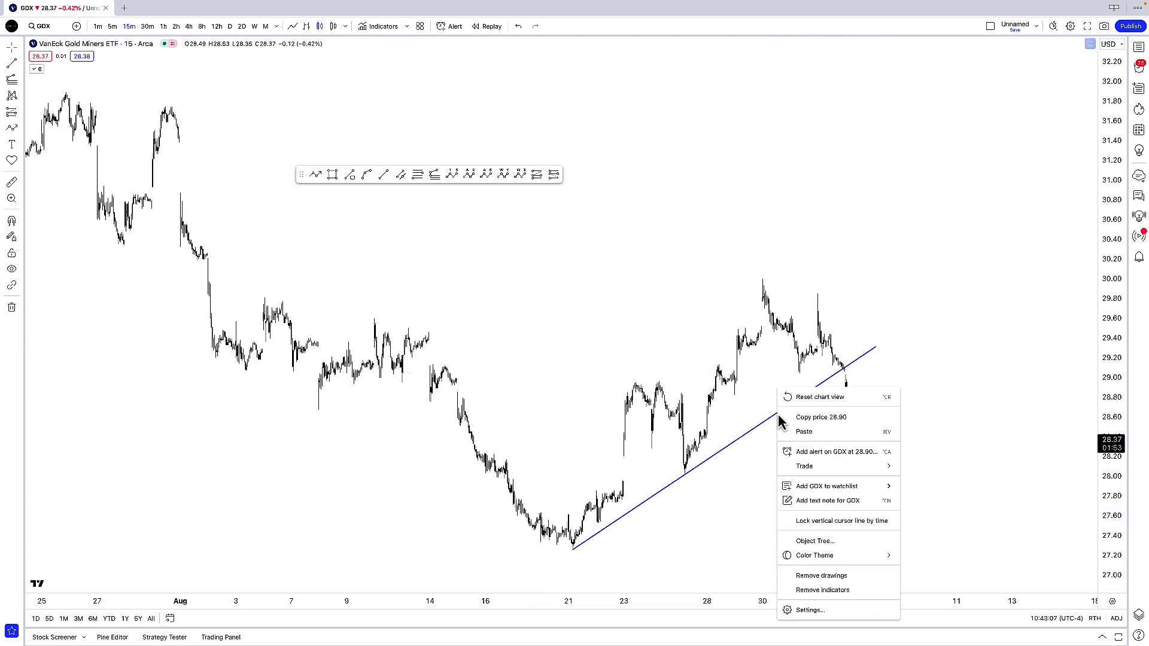
{"action": "left_click", "coordinate": [821, 576]}
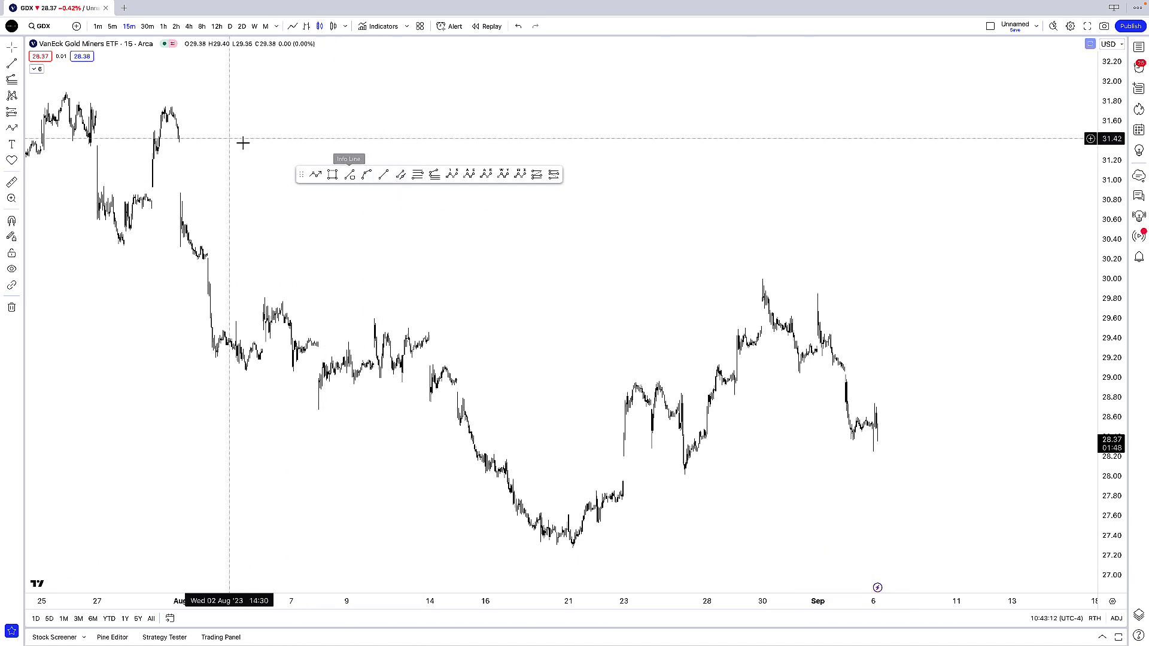
Step: Draw a parallel channel anchored at the Aug 21 low, widened to the late-August highs
{"action": "left_click", "coordinate": [400, 177]}
{"action": "left_click", "coordinate": [571, 549]}
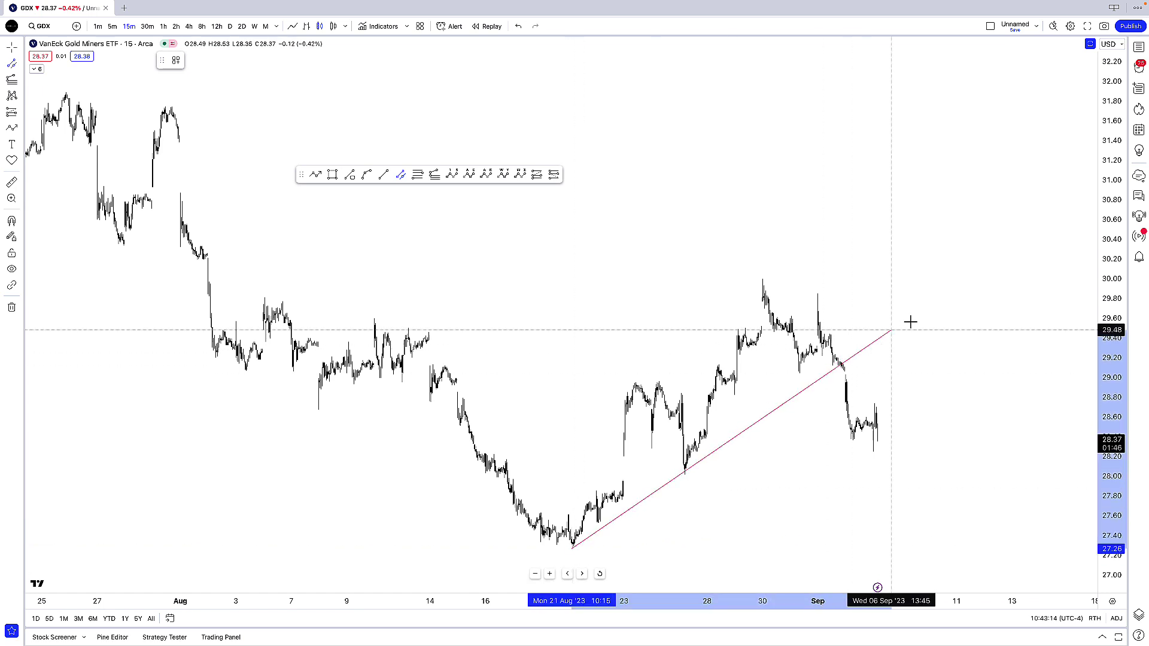
{"action": "left_click", "coordinate": [919, 325]}
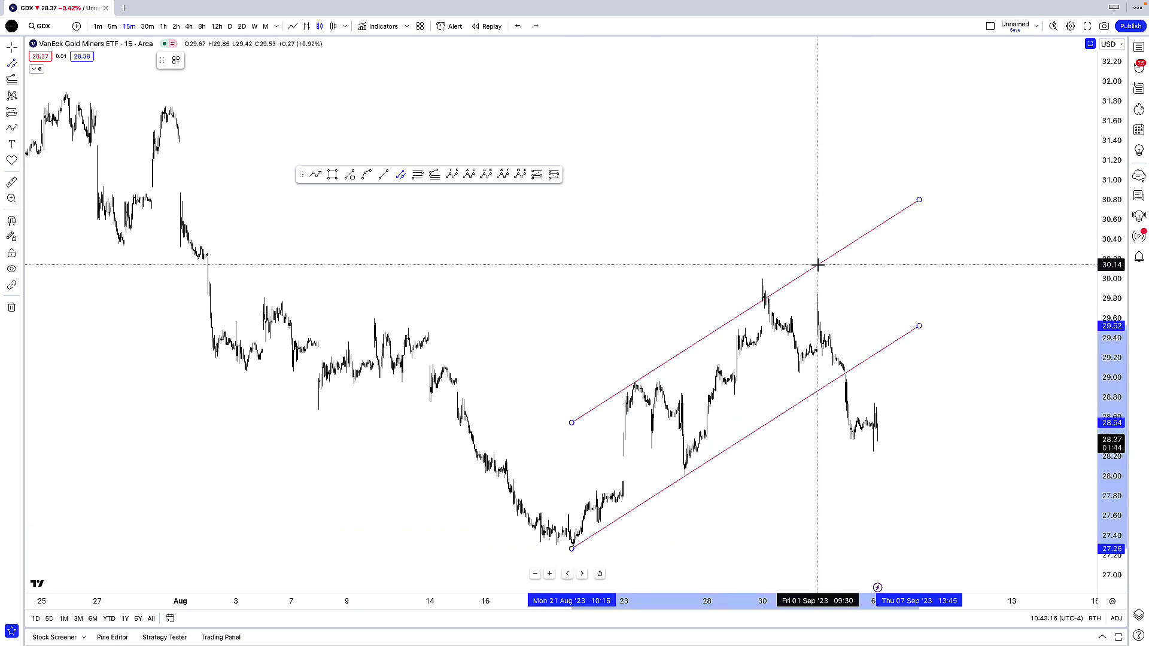
{"action": "left_click", "coordinate": [817, 265]}
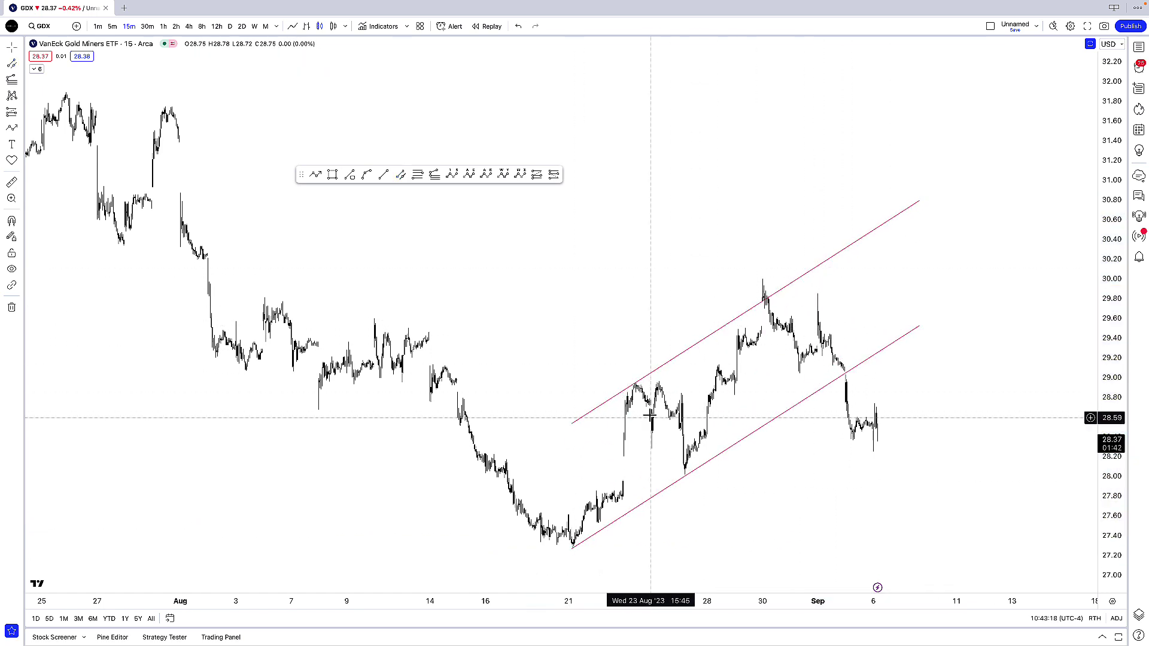
{"action": "left_click", "coordinate": [724, 341]}
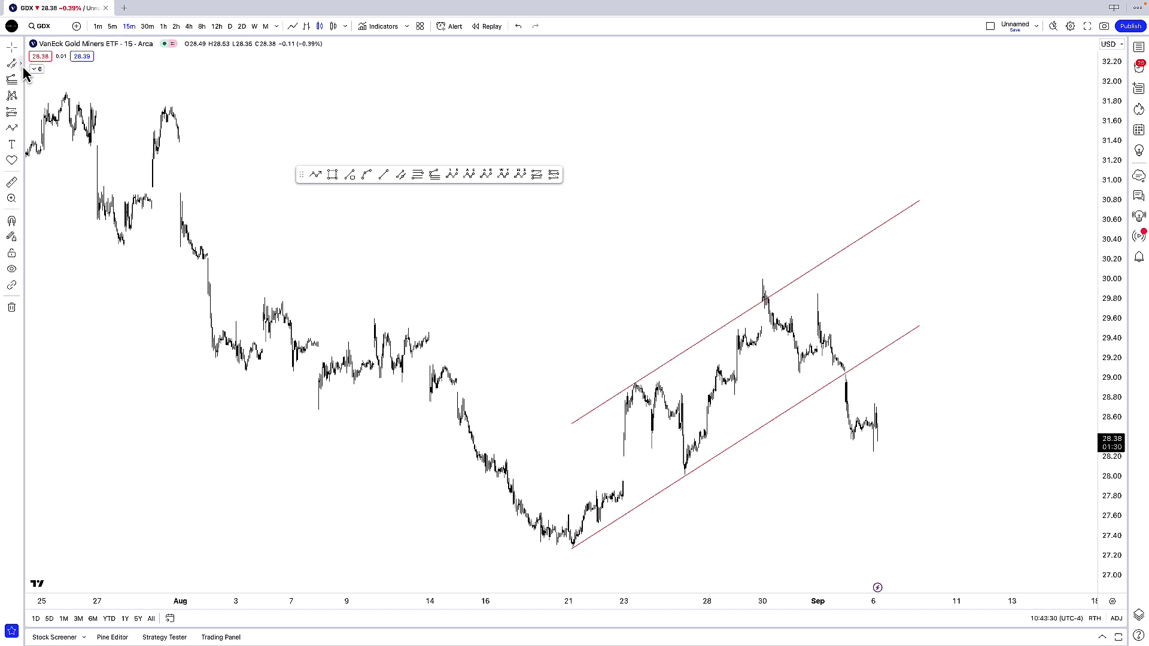
Step: Raise the favourite tools toolbar and remove all drawings, including the parallel channel, from the chart
{"action": "left_click", "coordinate": [21, 65]}
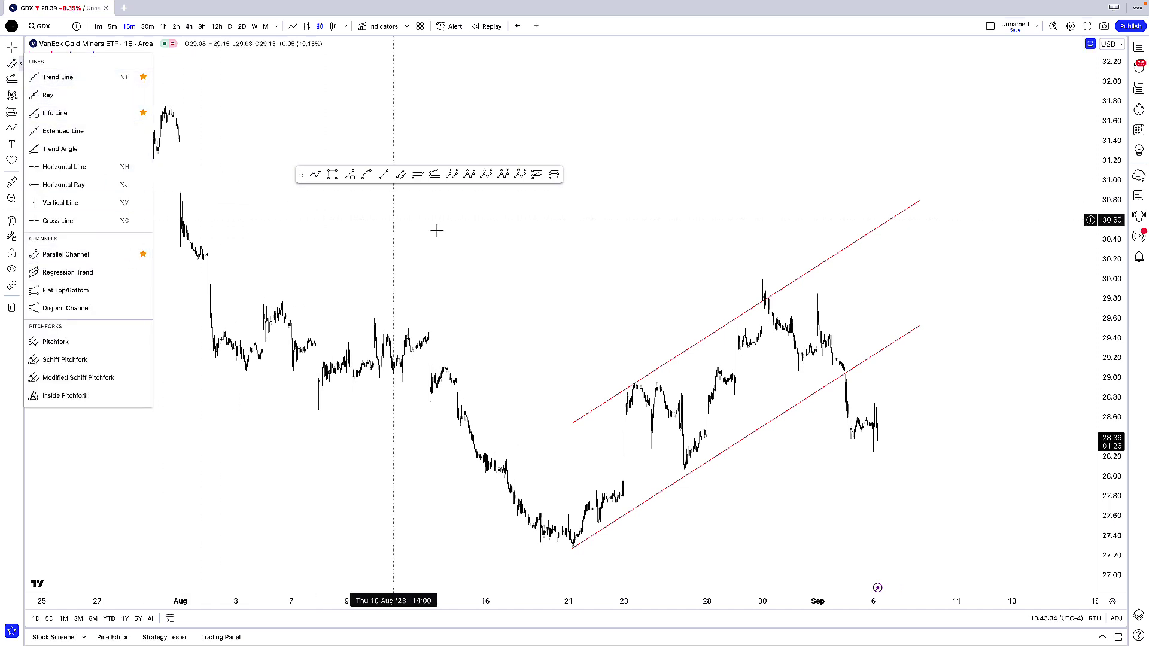
{"action": "left_click", "coordinate": [493, 241]}
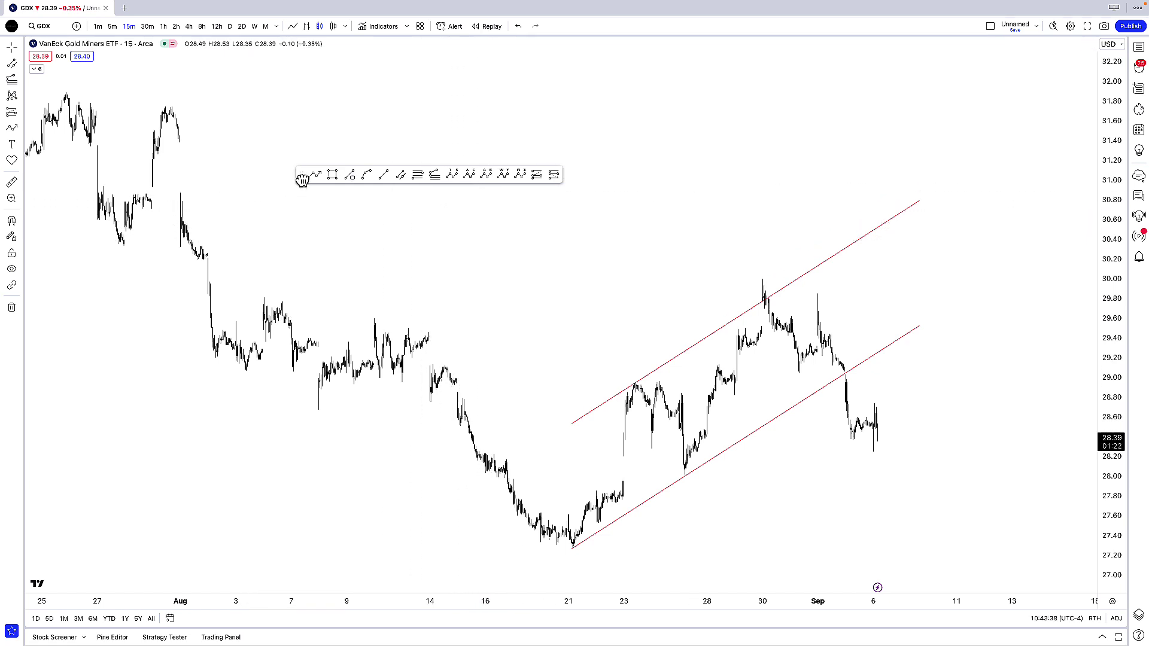
{"action": "left_click_drag", "start_coordinate": [302, 179], "coordinate": [308, 114]}
{"action": "right_click", "coordinate": [420, 264]}
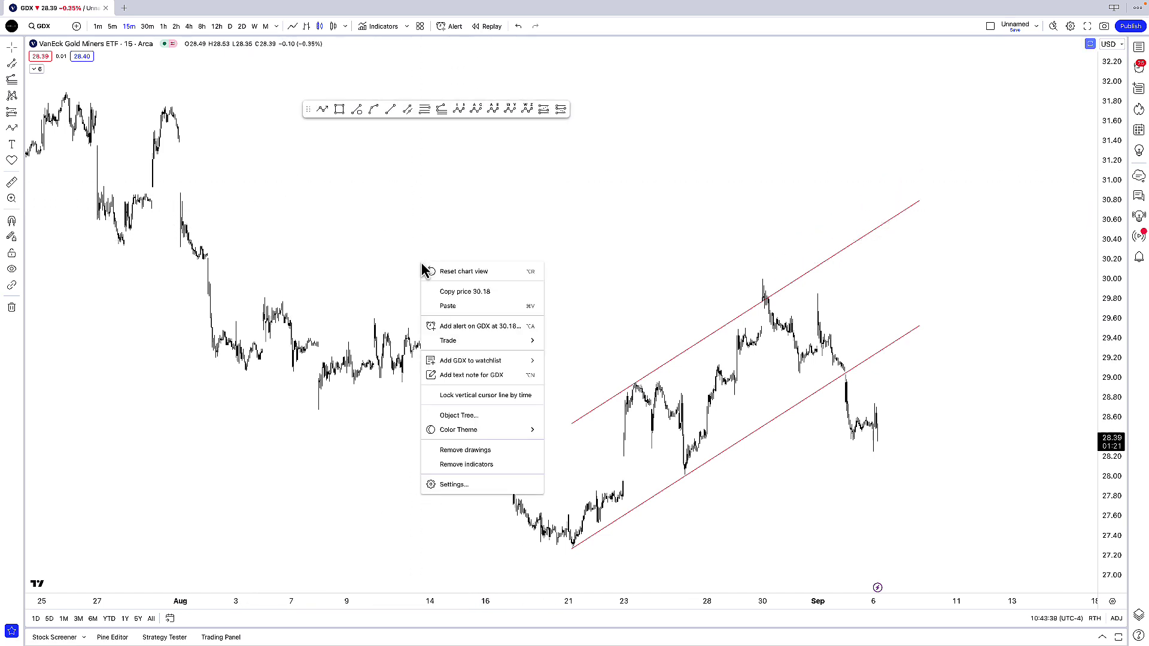
{"action": "left_click", "coordinate": [482, 450]}
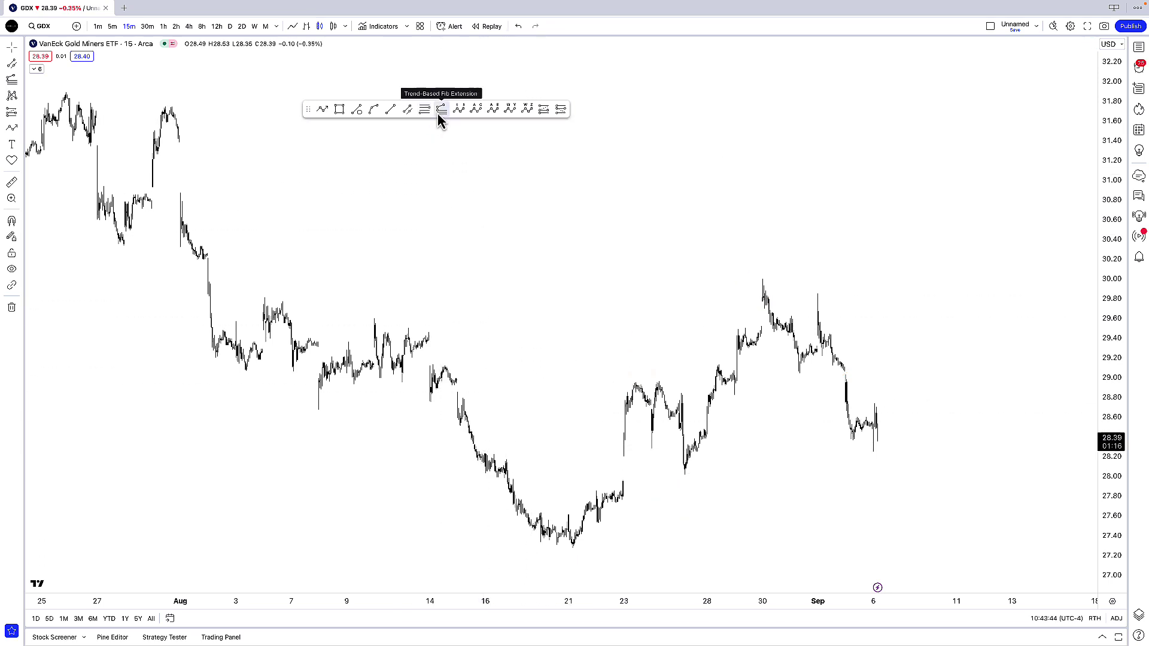
{"action": "left_click", "coordinate": [22, 81]}
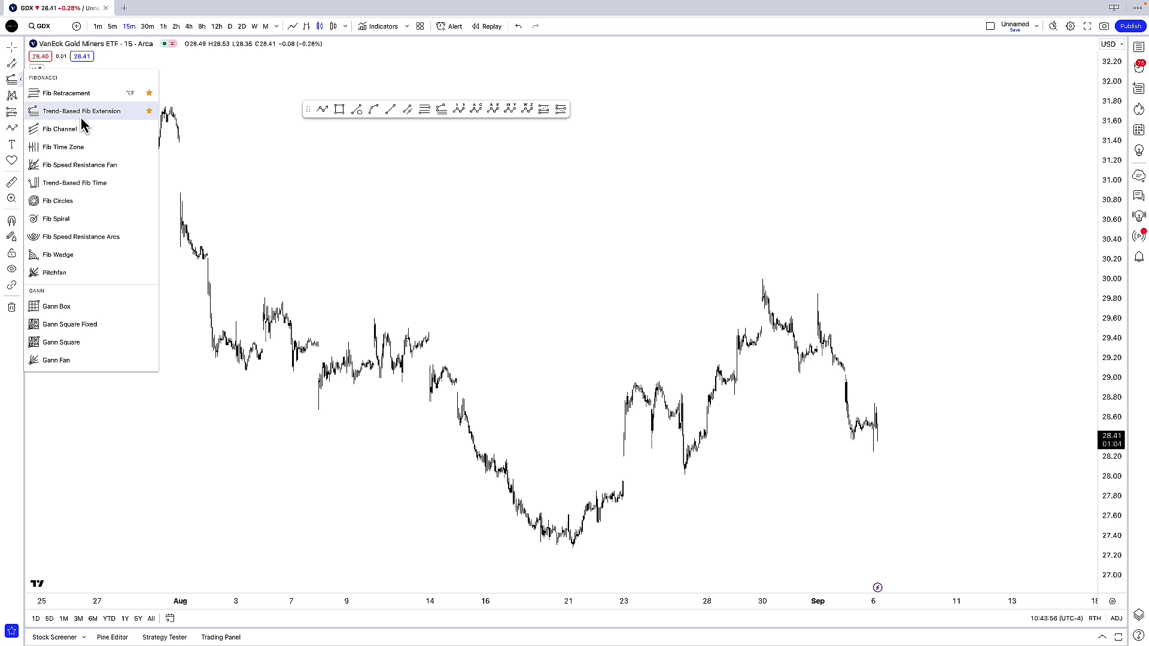
{"action": "left_click", "coordinate": [415, 150]}
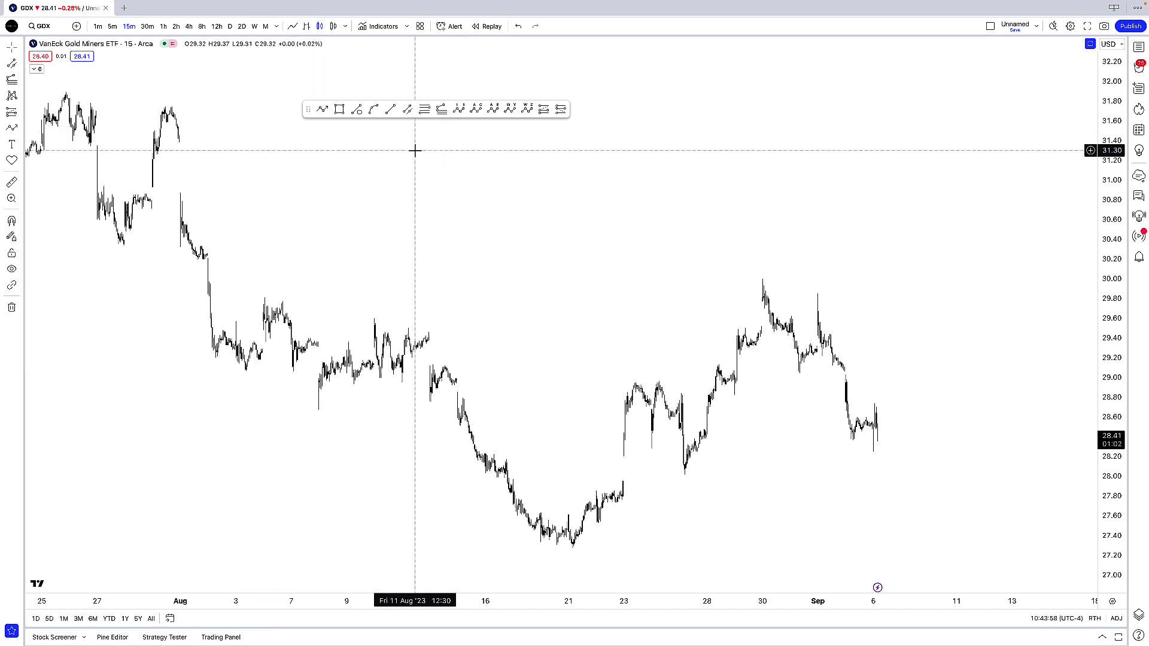
{"action": "left_click", "coordinate": [424, 111]}
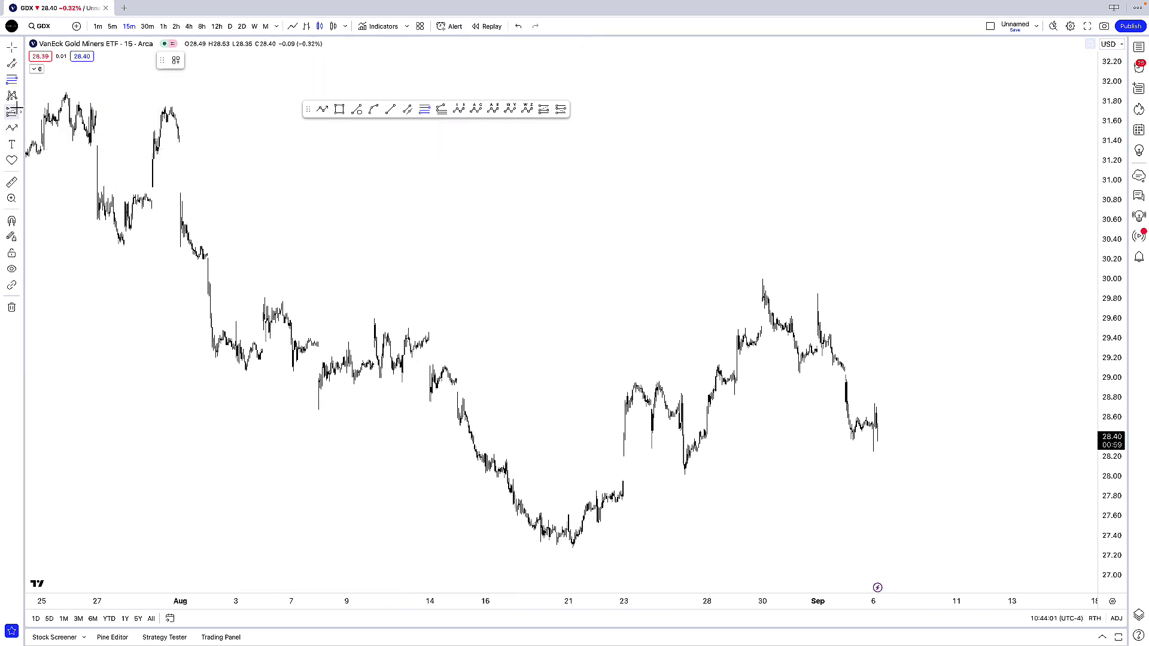
{"action": "left_click", "coordinate": [572, 548]}
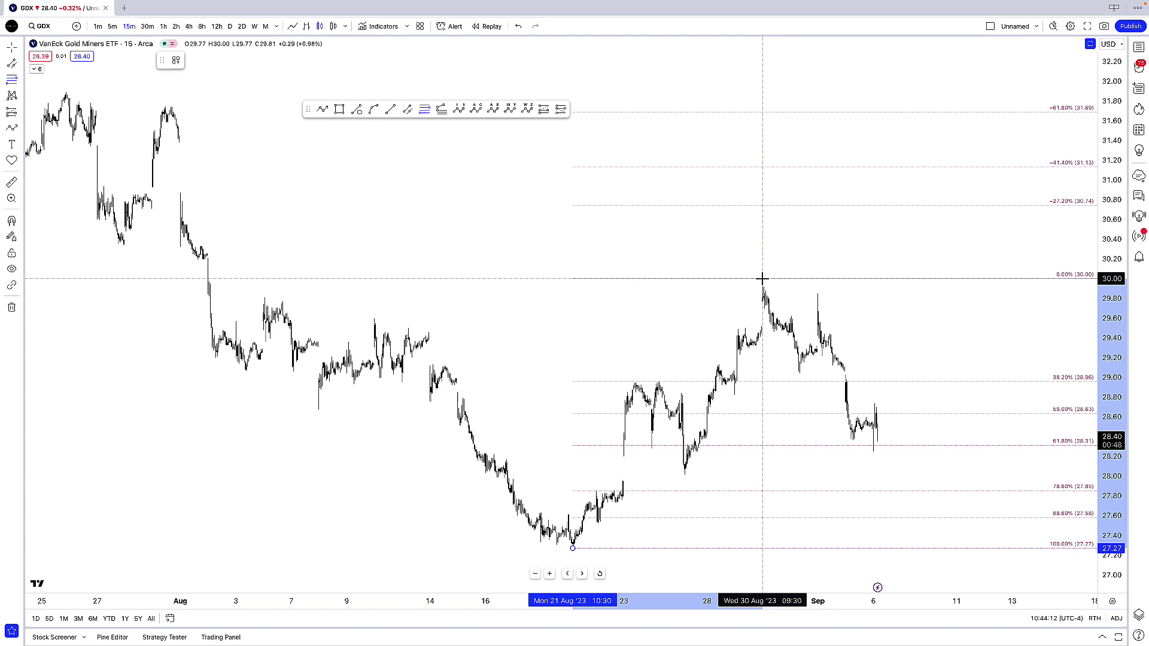
{"action": "left_click", "coordinate": [762, 278]}
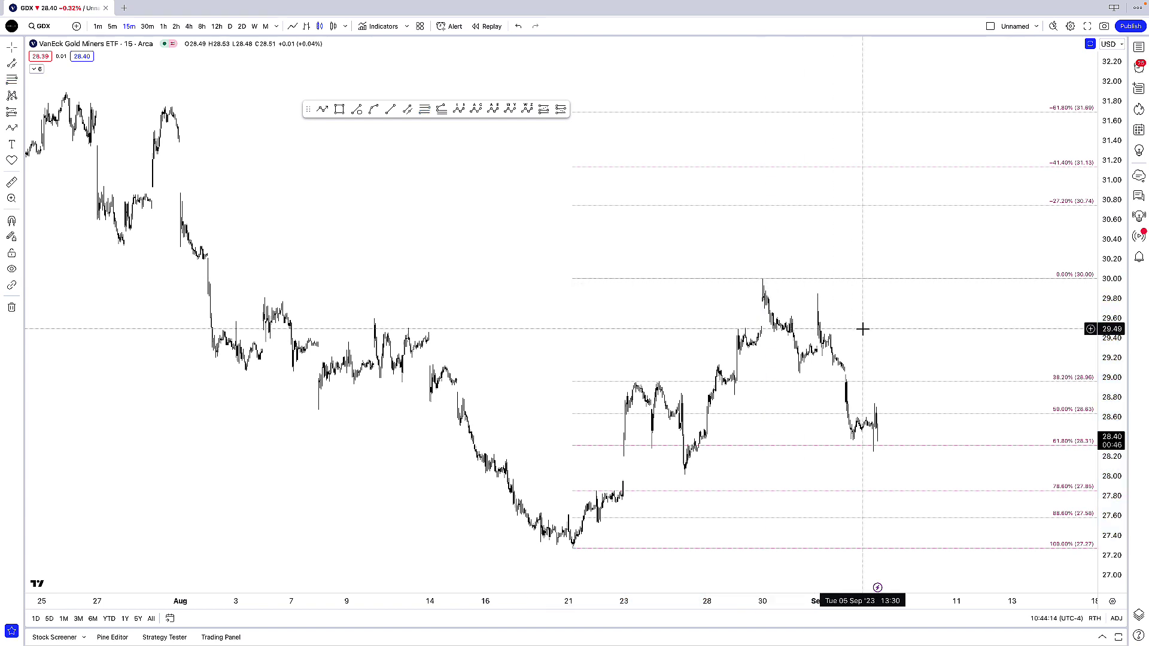
{"action": "left_click", "coordinate": [338, 109]}
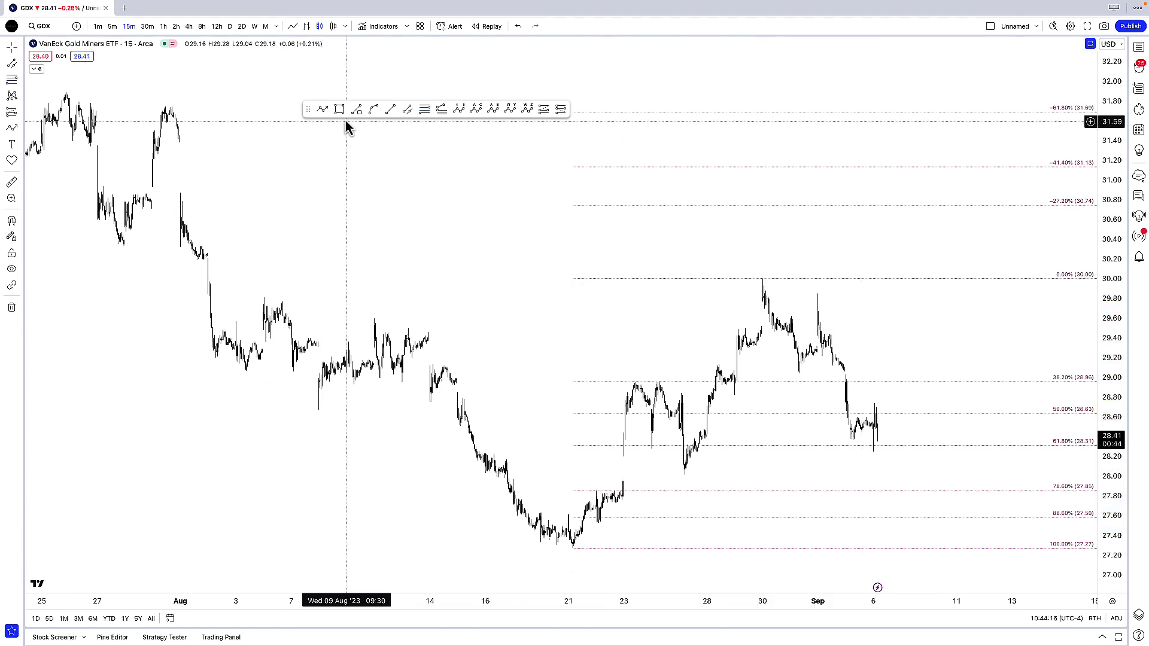
{"action": "left_click_drag", "start_coordinate": [830, 443], "coordinate": [912, 458]}
{"action": "left_click", "coordinate": [917, 425]}
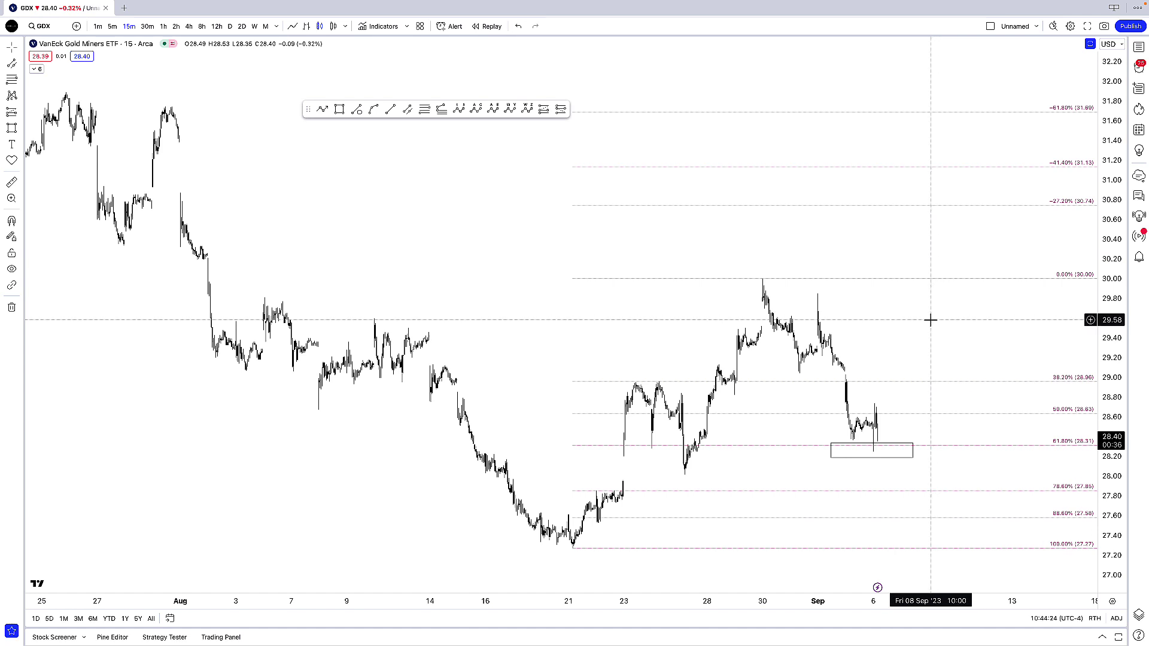
{"action": "left_click", "coordinate": [844, 450]}
{"action": "key", "text": "Delete"}
{"action": "left_click", "coordinate": [884, 414]}
{"action": "key", "text": "Delete"}
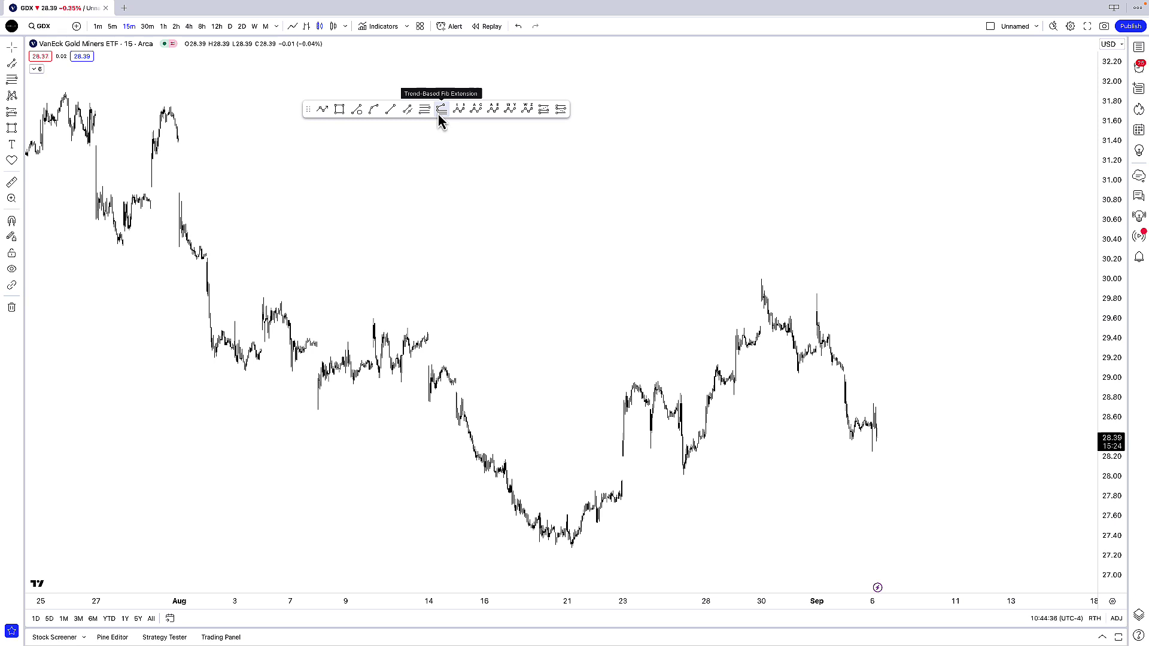
Step: Place a trend-based Fib extension through the Aug 21 low, Aug 30 high and September low
{"action": "left_click", "coordinate": [441, 109]}
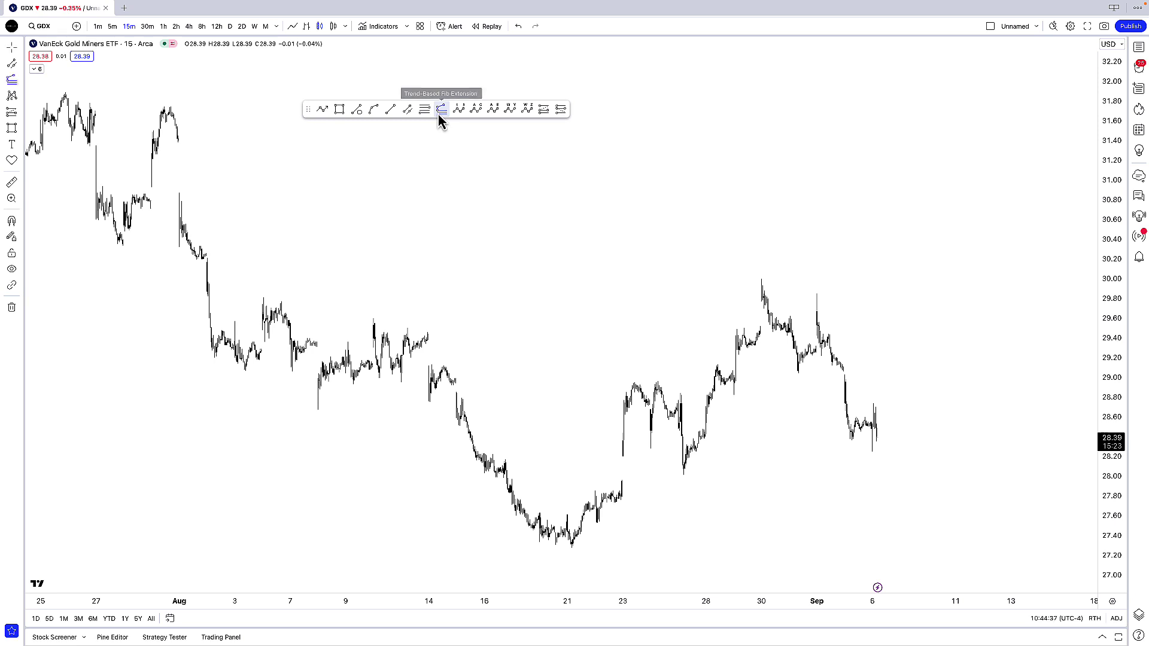
{"action": "left_click", "coordinate": [570, 548]}
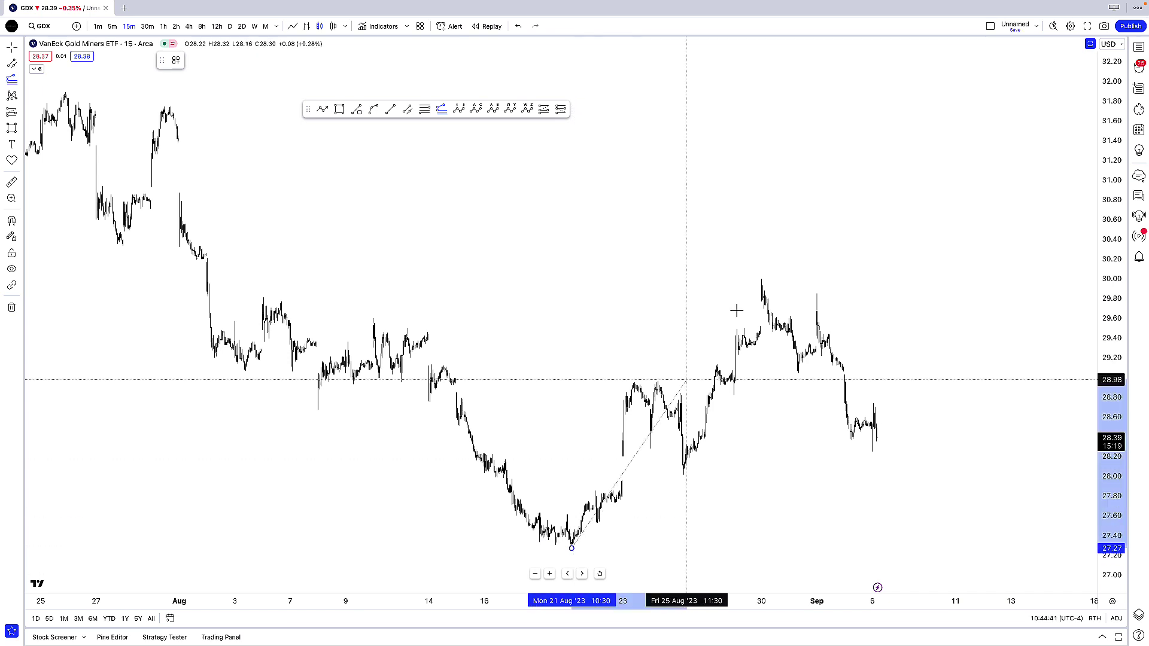
{"action": "left_click", "coordinate": [761, 279]}
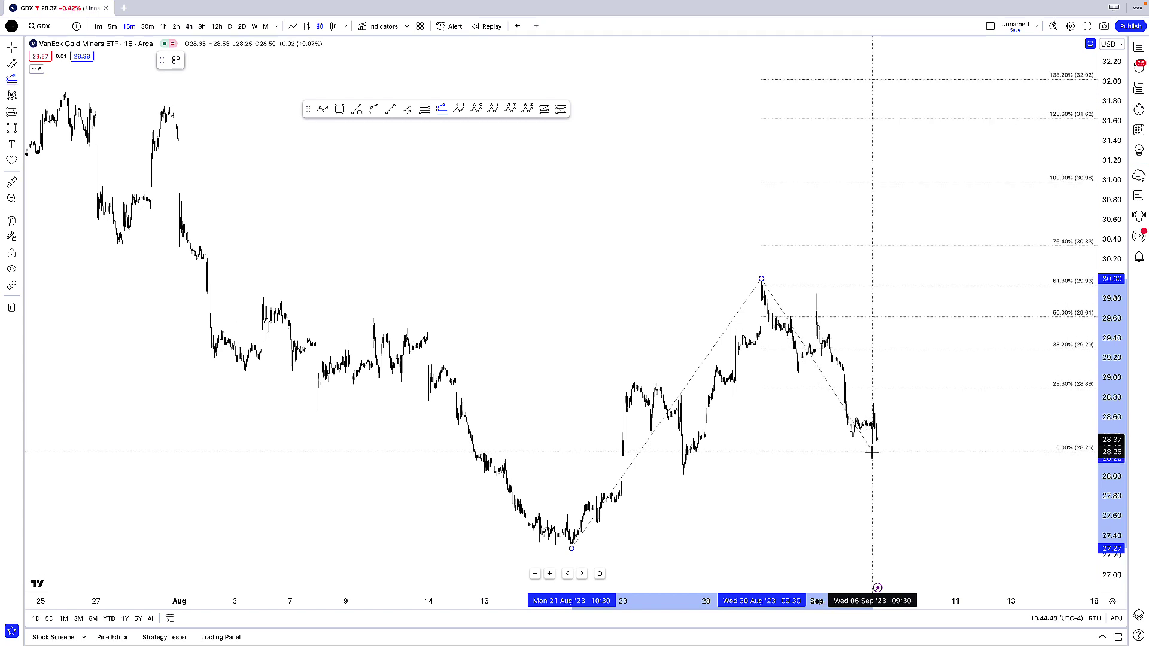
{"action": "left_click", "coordinate": [871, 453]}
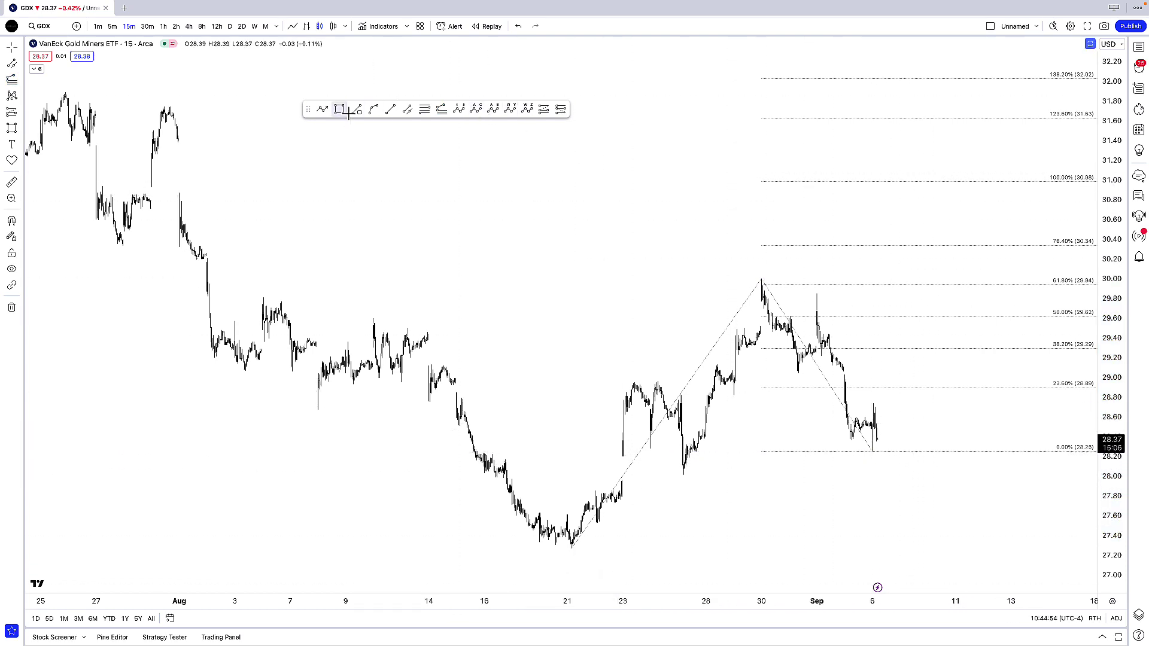
Step: Start a projection trend line at the 0% level, then cancel it with Esc
{"action": "left_click", "coordinate": [322, 109]}
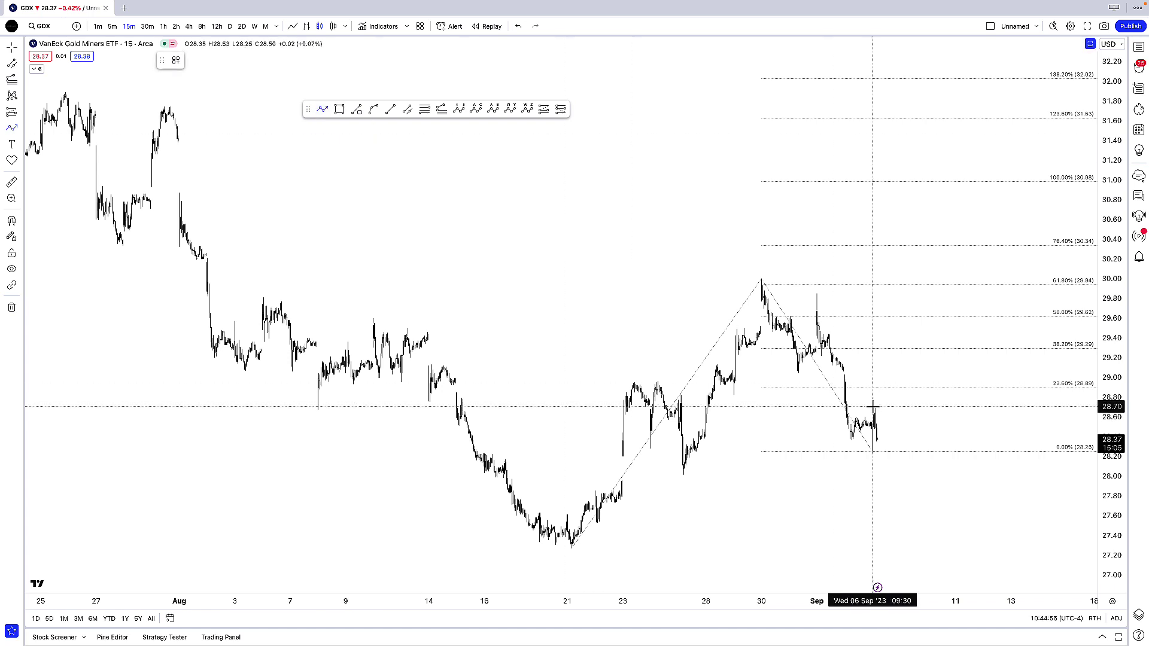
{"action": "left_click", "coordinate": [885, 453]}
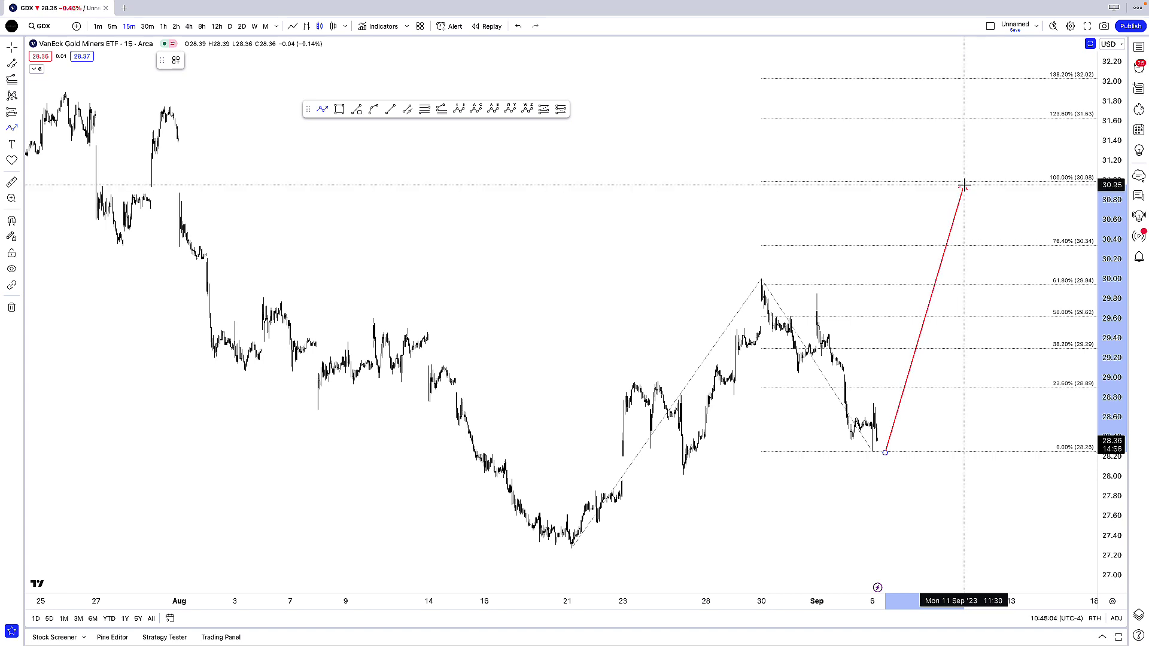
{"action": "key", "text": "Escape"}
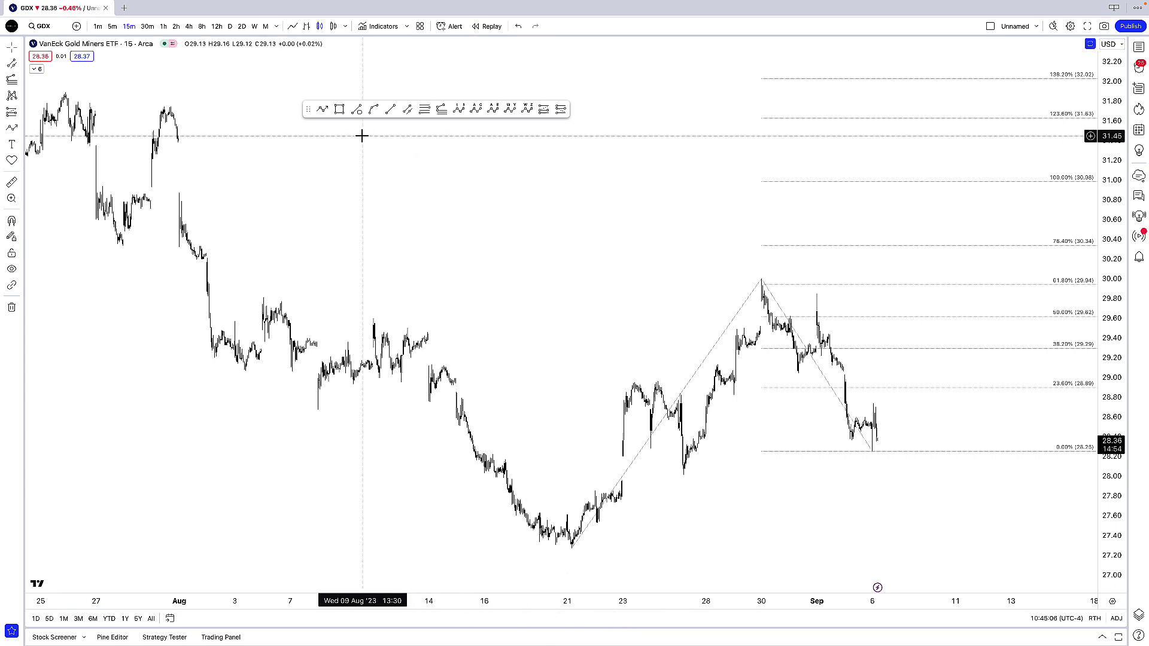
Step: Draw a trend line from the Aug 21 low to the Aug 30 high and clone it toward 30.98
{"action": "left_click", "coordinate": [396, 110]}
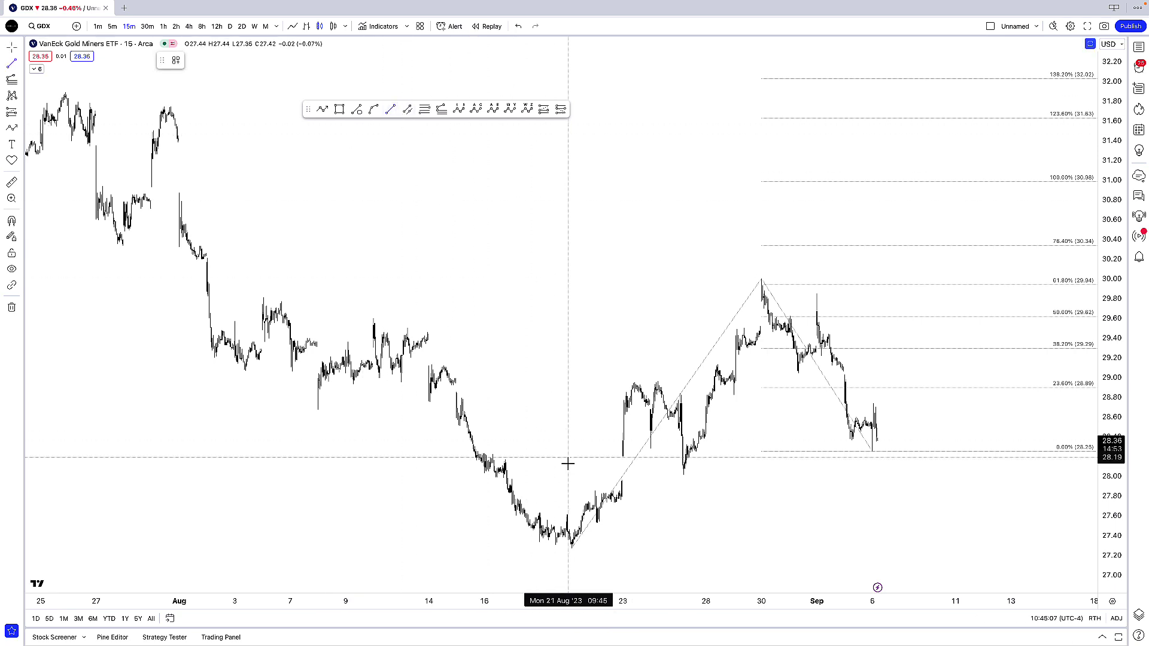
{"action": "left_click", "coordinate": [572, 547]}
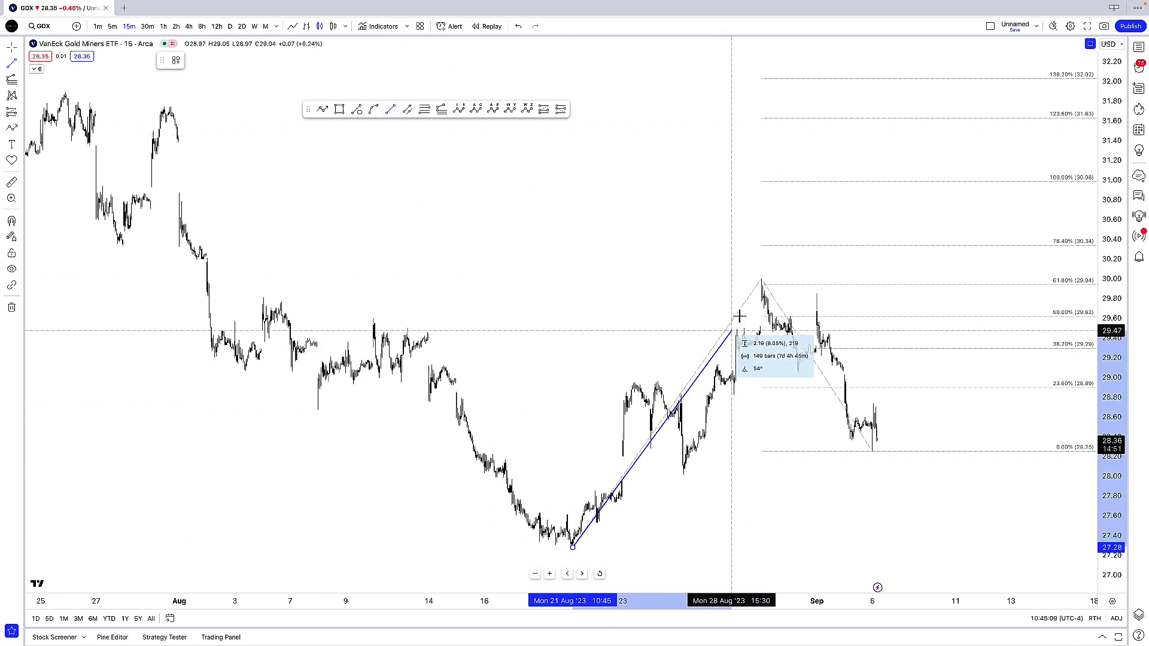
{"action": "left_click", "coordinate": [760, 280]}
{"action": "right_click", "coordinate": [737, 315]}
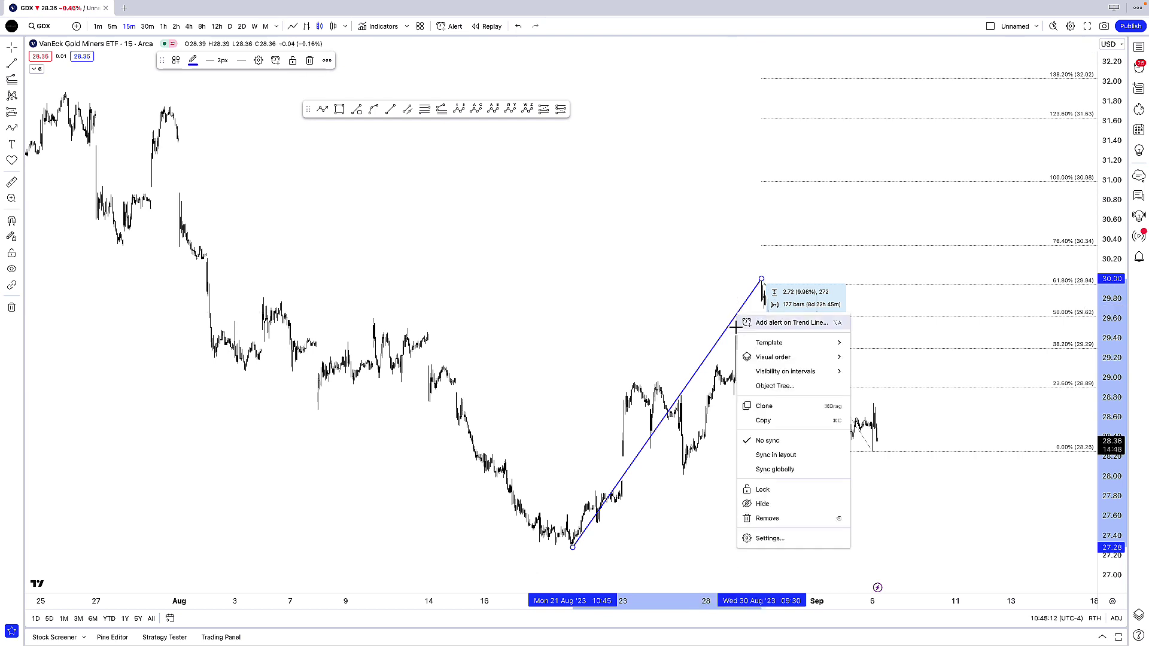
{"action": "left_click", "coordinate": [764, 406]}
{"action": "mouse_move", "coordinate": [682, 386]}
{"action": "left_mouse_down"}
{"action": "mouse_move", "coordinate": [897, 335]}
{"action": "mouse_move", "coordinate": [977, 295]}
{"action": "mouse_move", "coordinate": [982, 305]}
{"action": "mouse_move", "coordinate": [841, 260]}
{"action": "left_mouse_up"}
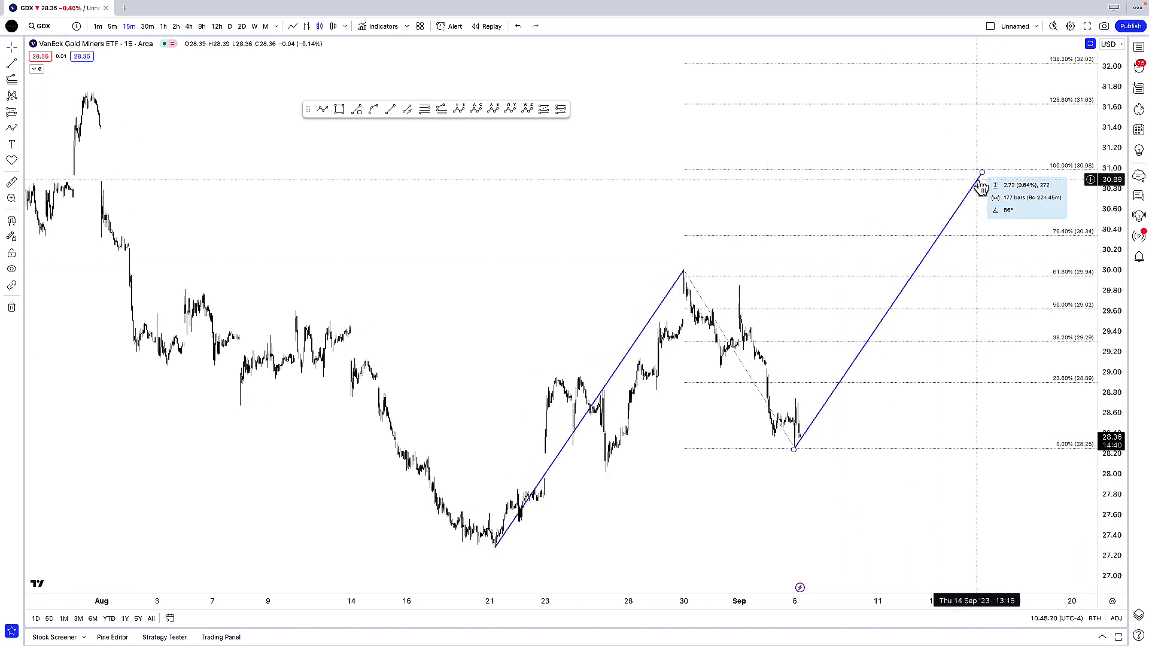
Step: Delete the cloned trend line, the original trend line and the Fib extension
{"action": "key", "text": "Delete"}
{"action": "left_click", "coordinate": [687, 273]}
{"action": "key", "text": "Delete"}
{"action": "left_click", "coordinate": [691, 273]}
{"action": "key", "text": "Delete"}
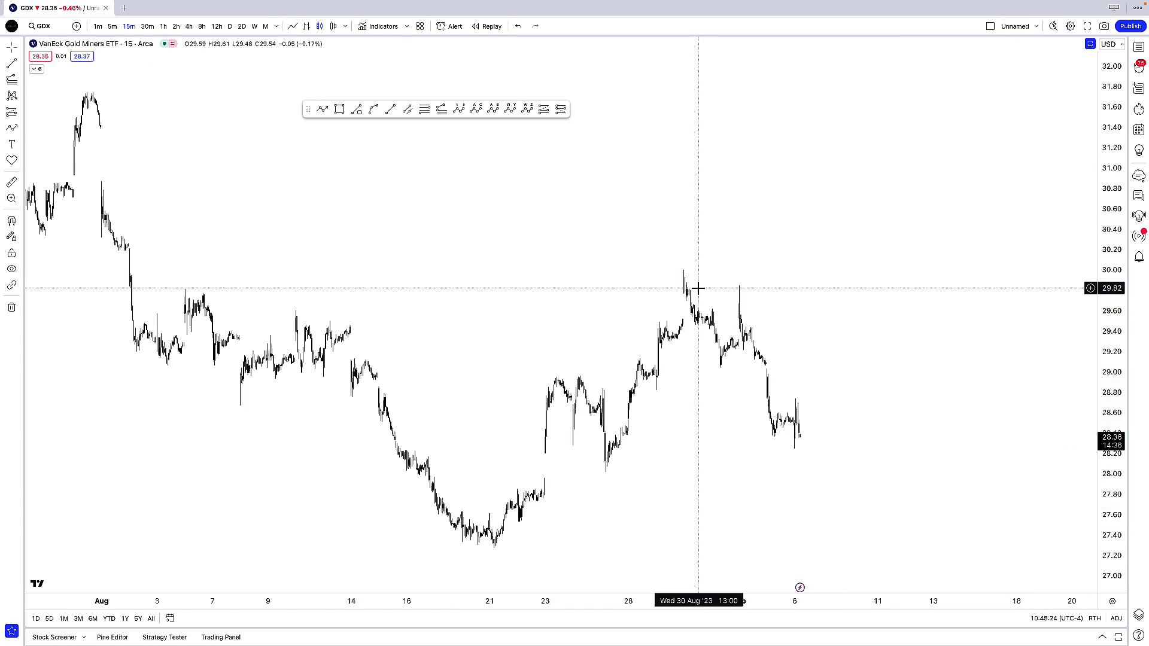